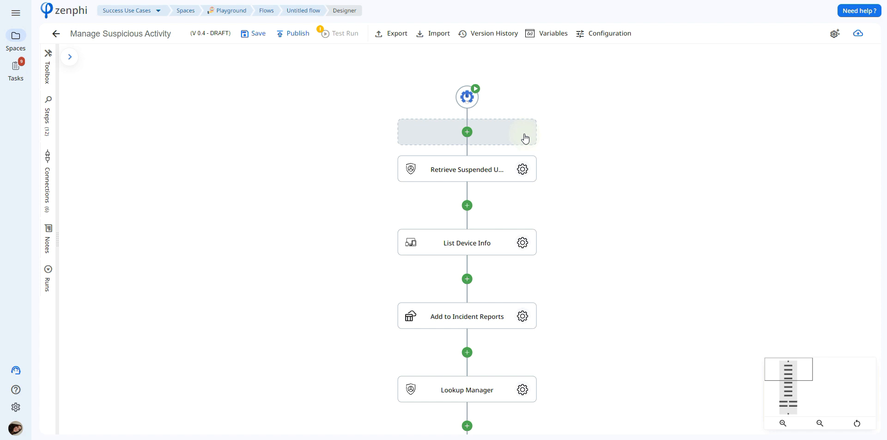
# - Review the Google Audit Activity trigger's settings and look at the form for creating a new Google Audit Report connection, then cancel it
pyautogui.click(472, 101)
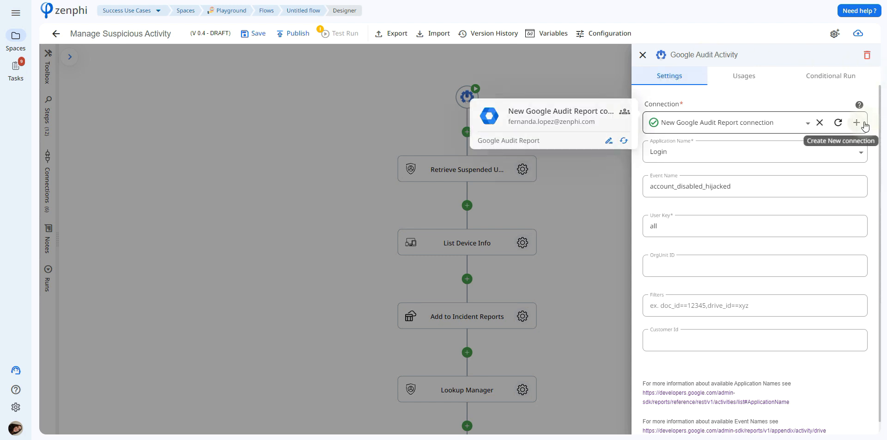
pyautogui.click(856, 122)
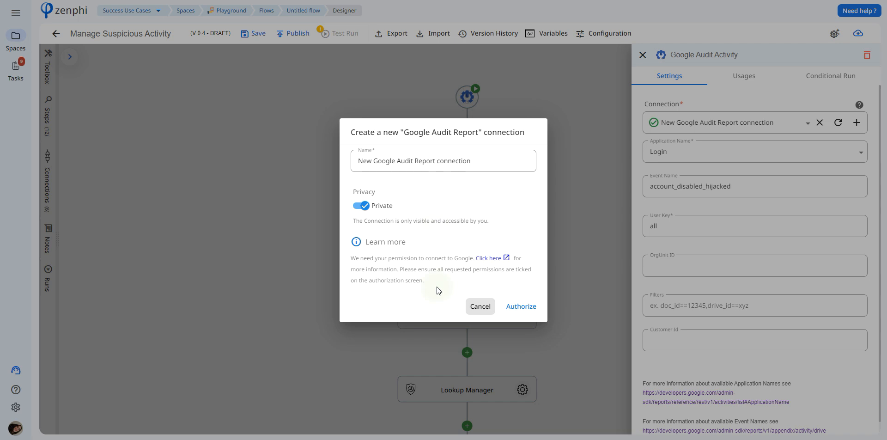
pyautogui.click(481, 308)
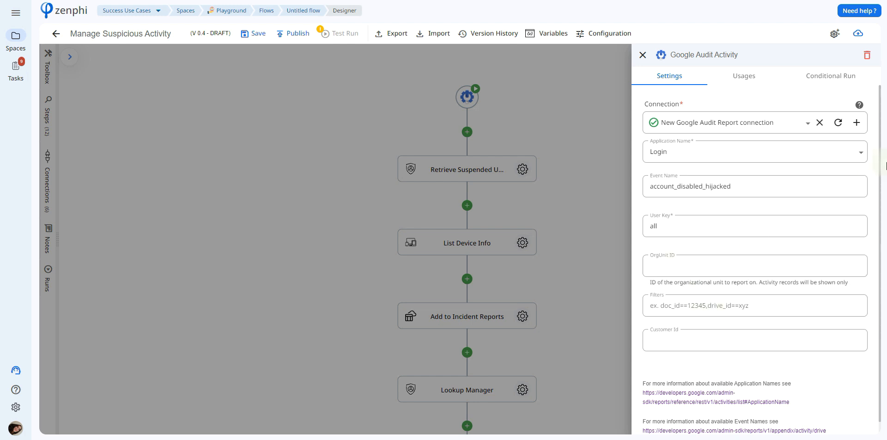
pyautogui.scroll(-1, 883, 173)
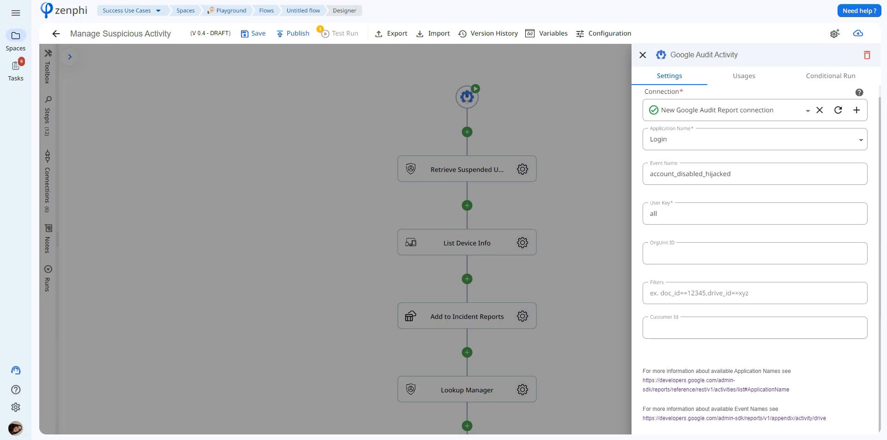
# - Switch to the Google Workspace Admin reference and read the account_disabled_hijacked event details under User suspended (suspicious activity)
pyautogui.hotkey('ctrl', 'Tab')
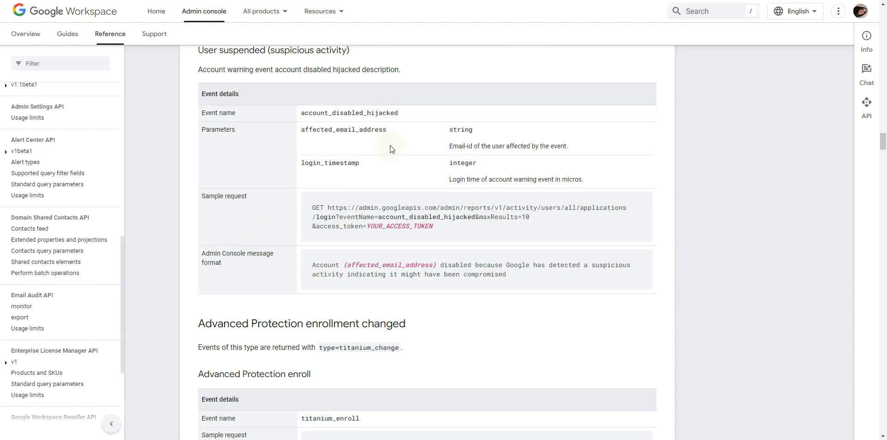
pyautogui.moveTo(195, 73); pyautogui.dragTo(397, 60)
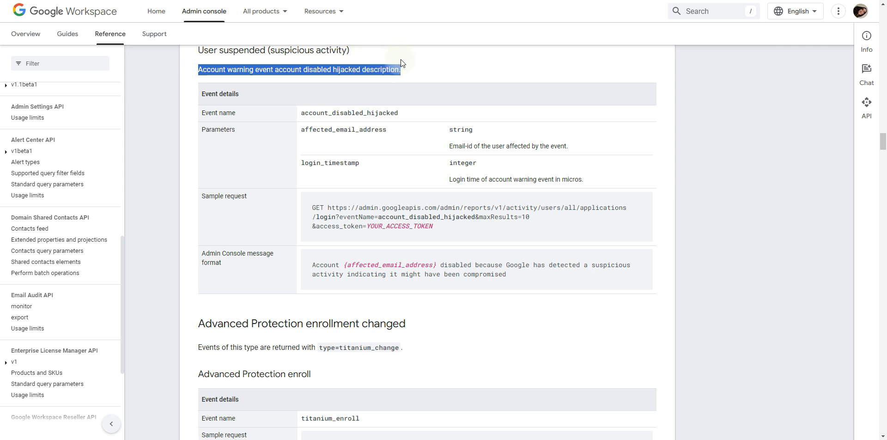
pyautogui.click(436, 85)
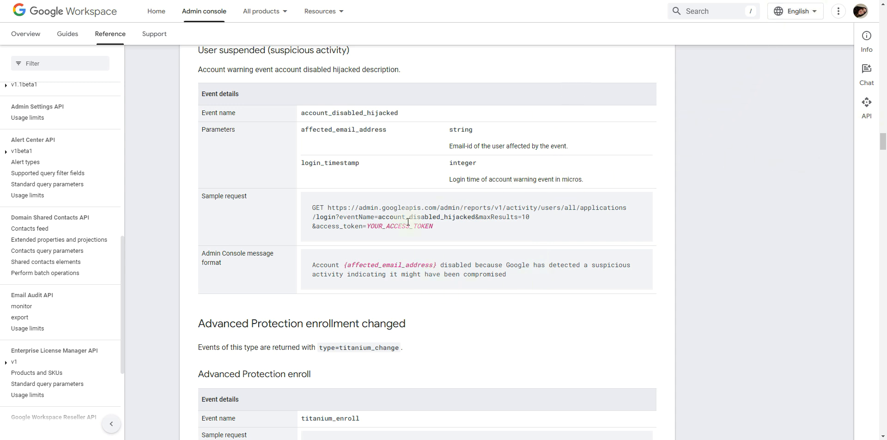
pyautogui.scroll(12, 115, 282)
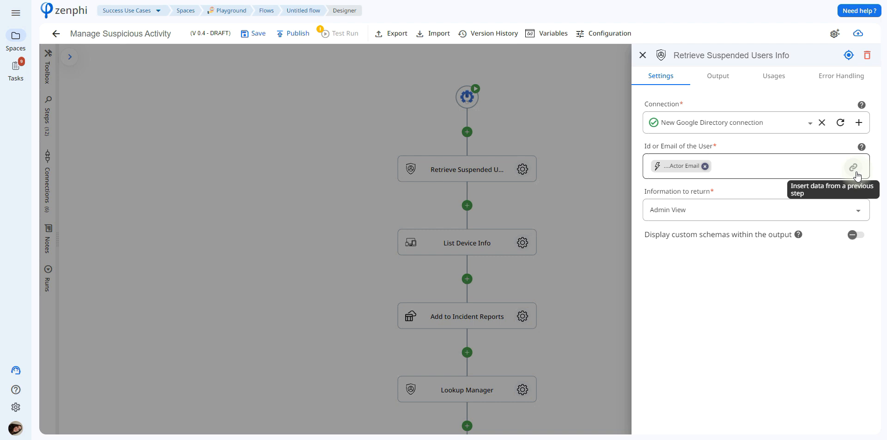
# - In Retrieve Suspended Users Info, examine the trigger's Actor tokens available for the user's id or email, then close the settings
pyautogui.click(855, 172)
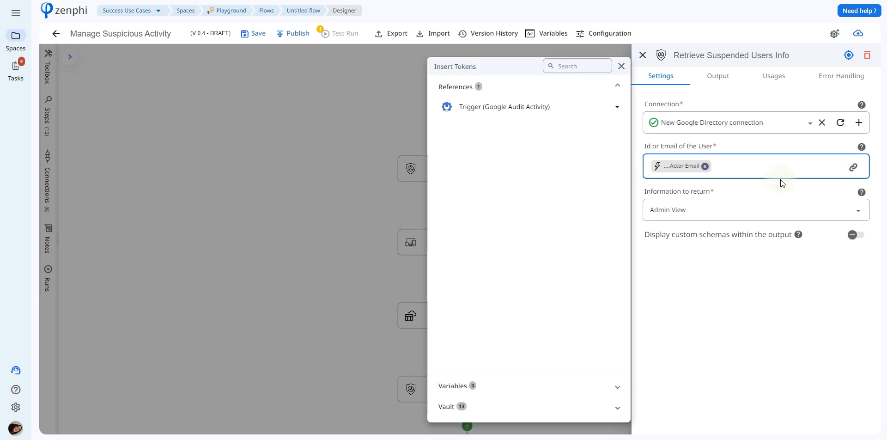
pyautogui.click(544, 116)
pyautogui.click(543, 149)
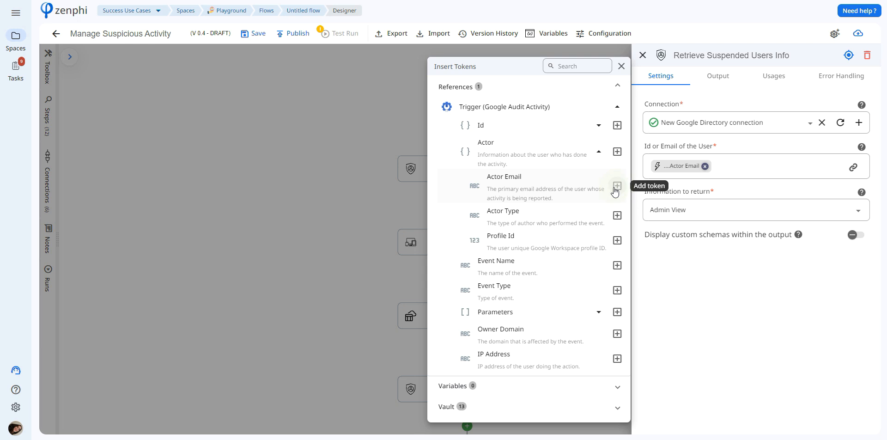
pyautogui.click(702, 186)
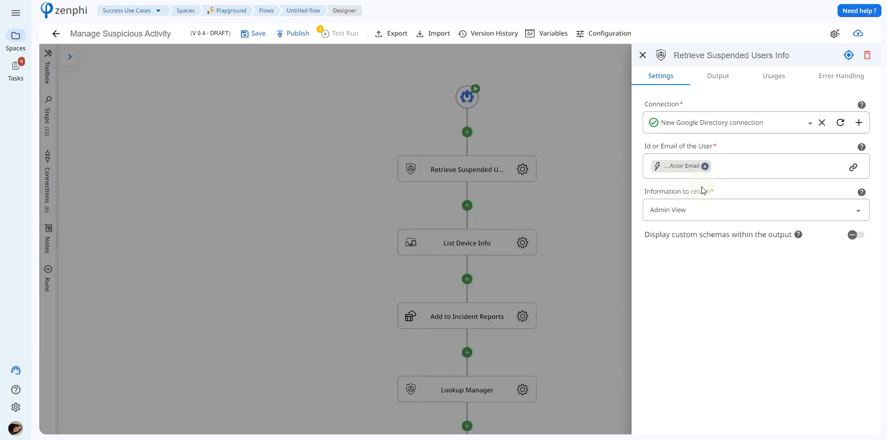
pyautogui.click(542, 203)
# - Open the List Device Info settings, examine the Retrieve Suspended Users Info tokens available for the Email filter, and close them
pyautogui.click(524, 241)
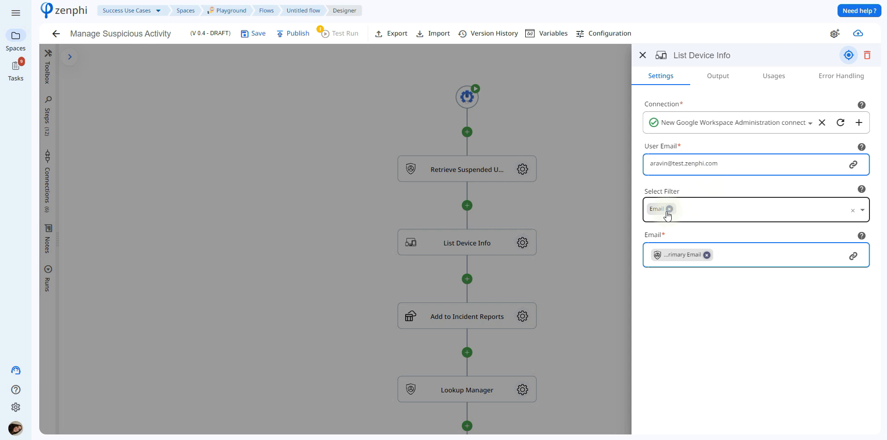
pyautogui.click(752, 216)
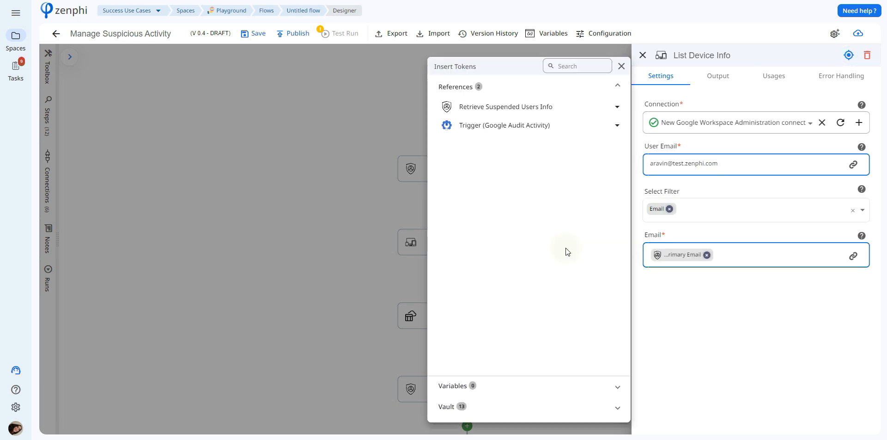
pyautogui.click(480, 106)
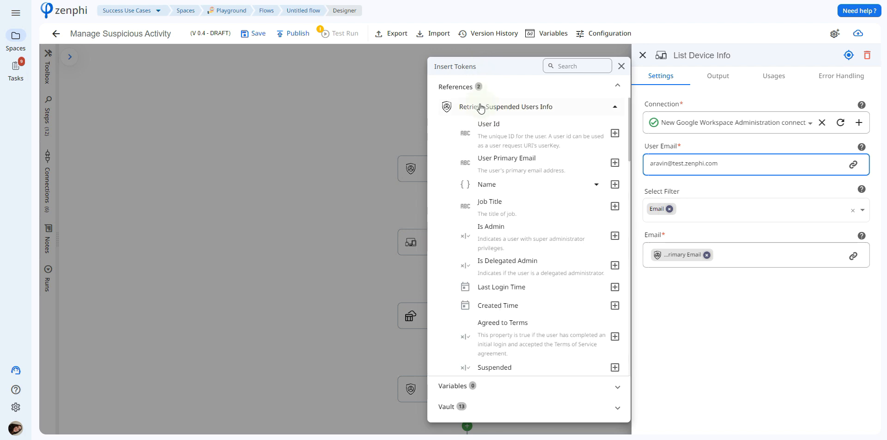
pyautogui.click(692, 179)
pyautogui.click(572, 178)
# - View the columns of the Incident Reports table, then return to the flow designer
pyautogui.scroll(-3, 578, 194)
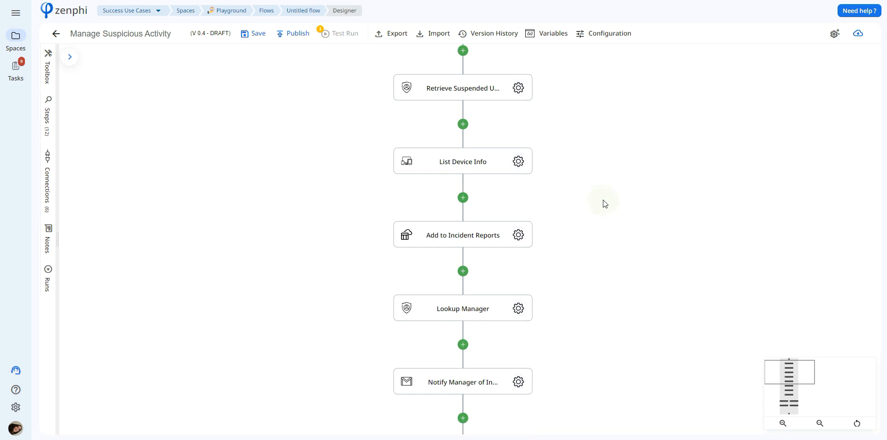
pyautogui.hotkey('ctrl', 'Tab')
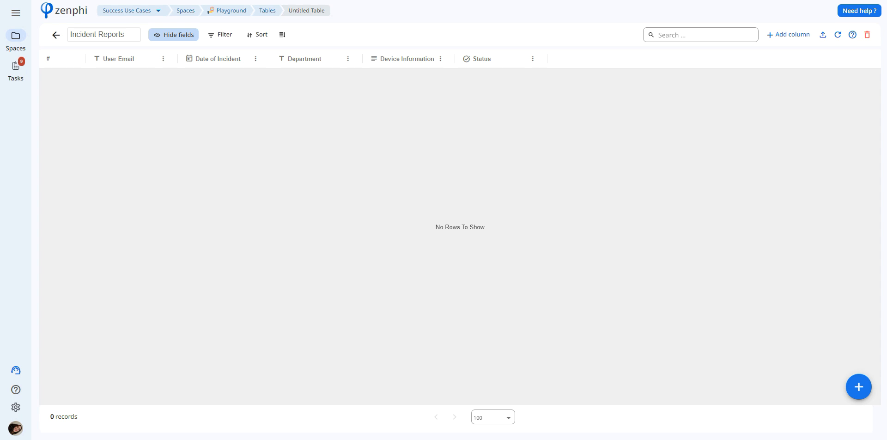
pyautogui.hotkey('ctrl', 'shift', 'Tab')
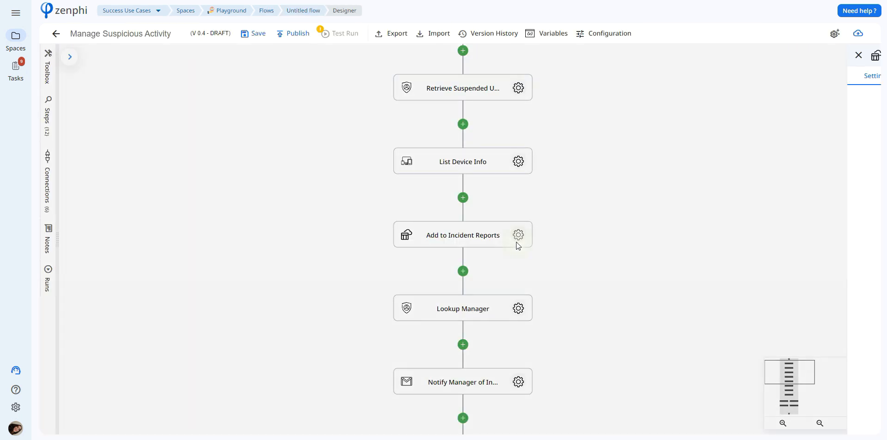
# - Open the Add to Incident Reports settings and review the values mapped to each table field
pyautogui.click(517, 238)
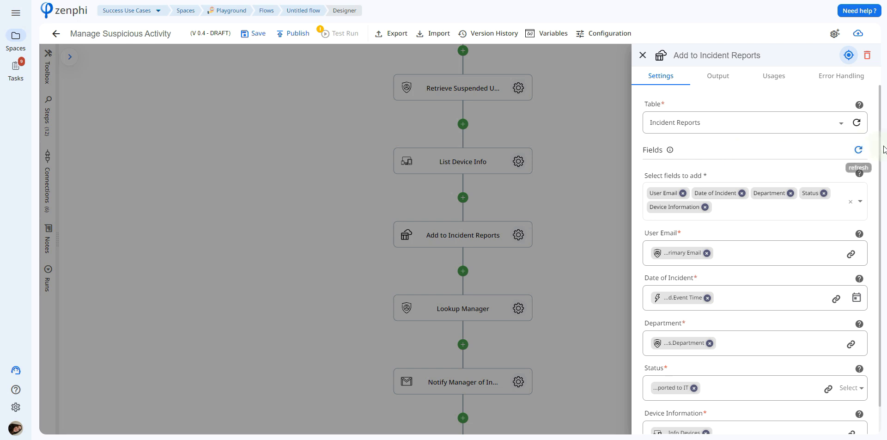
pyautogui.scroll(-1, 880, 147)
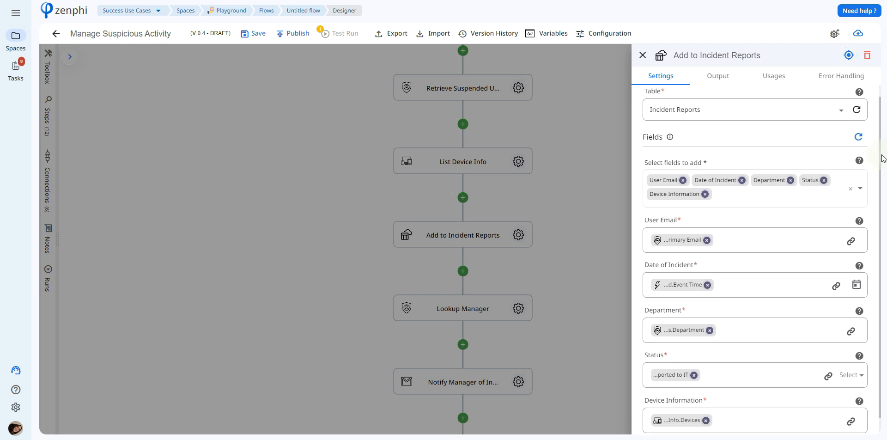
pyautogui.scroll(-2, 880, 149)
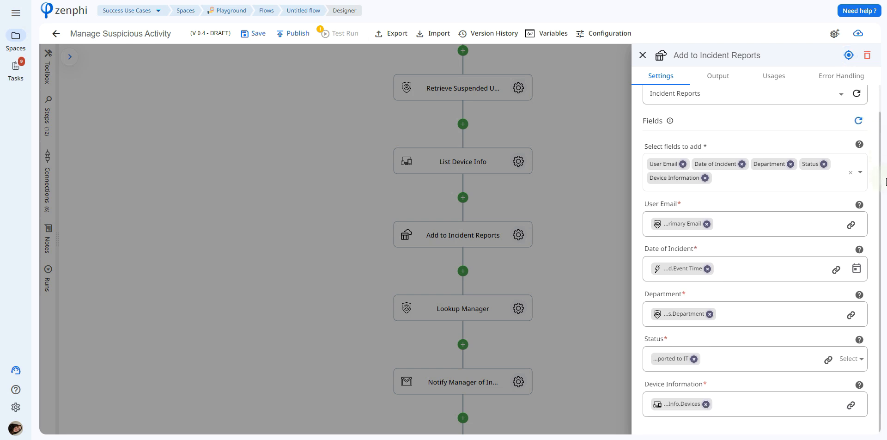
# - Examine the trigger's Id and Actor tokens for Date of Incident and the selectable Status options, then close the Add to Incident Reports settings
pyautogui.click(834, 269)
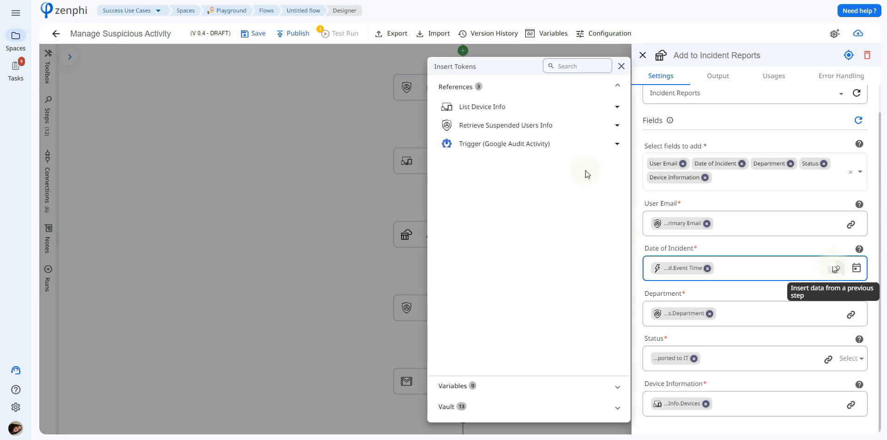
pyautogui.click(574, 145)
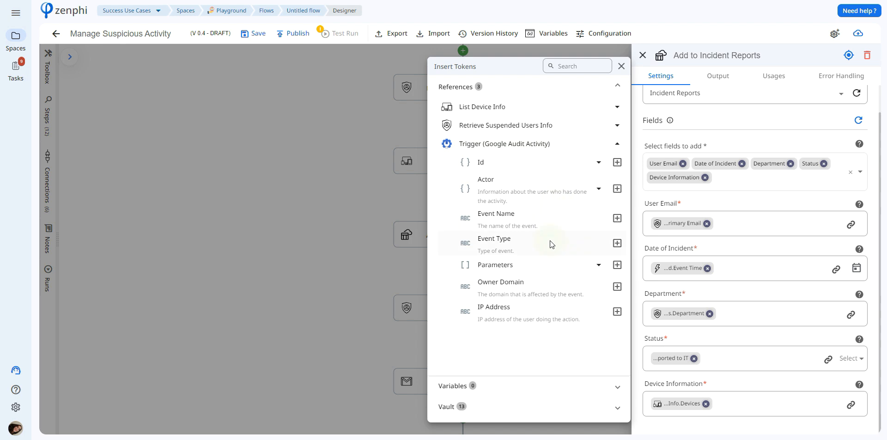
pyautogui.click(552, 162)
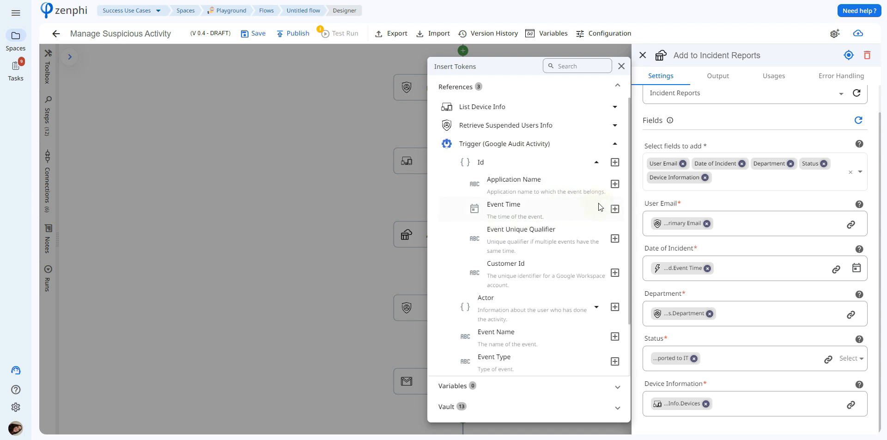
pyautogui.click(550, 308)
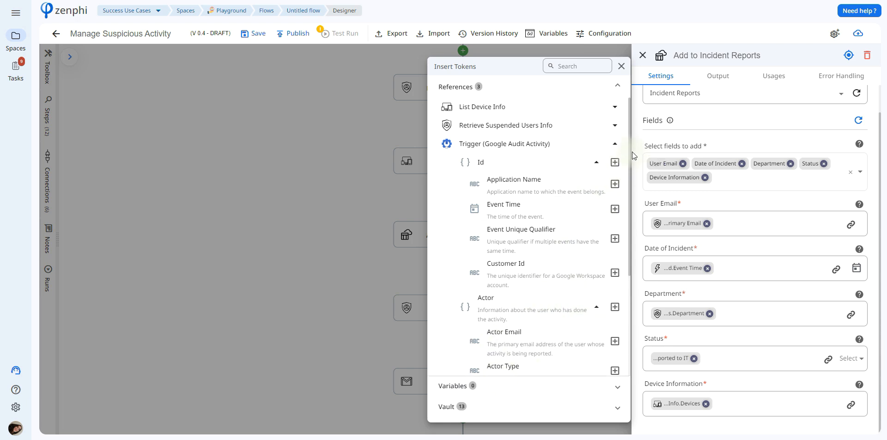
pyautogui.moveTo(628, 151); pyautogui.dragTo(630, 218)
pyautogui.click(745, 378)
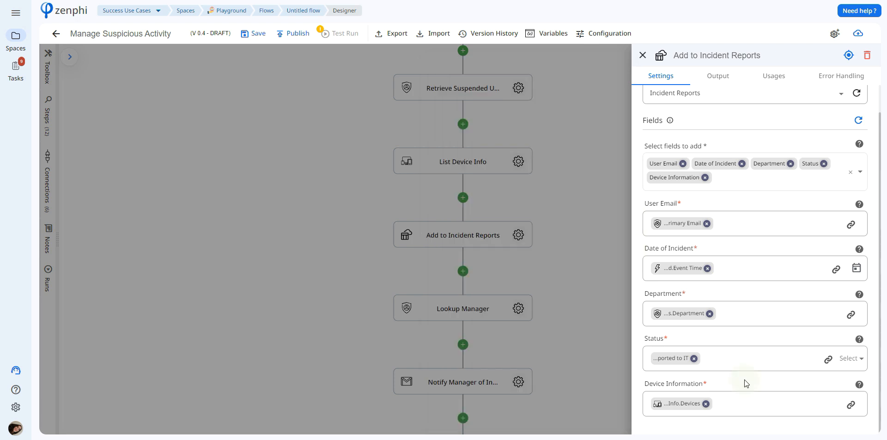
pyautogui.click(848, 359)
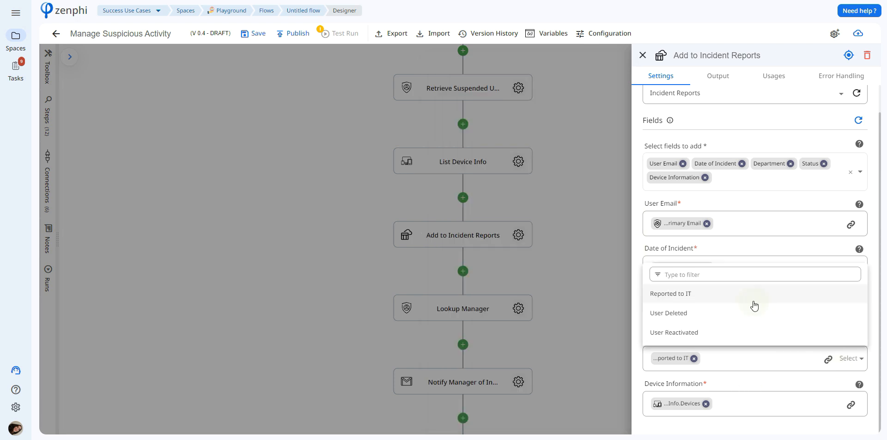
pyautogui.click(546, 330)
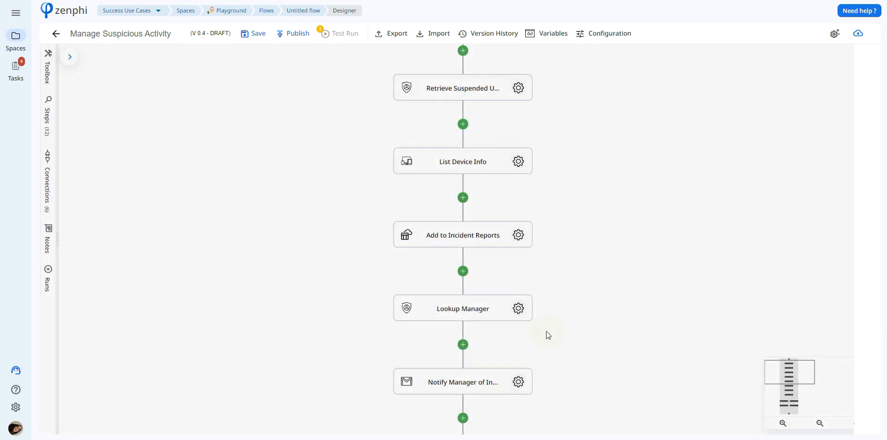
# - Open the Lookup Manager settings, check the token sources available for the user's id or email, and close them
pyautogui.moveTo(614, 317); pyautogui.dragTo(588, 291)
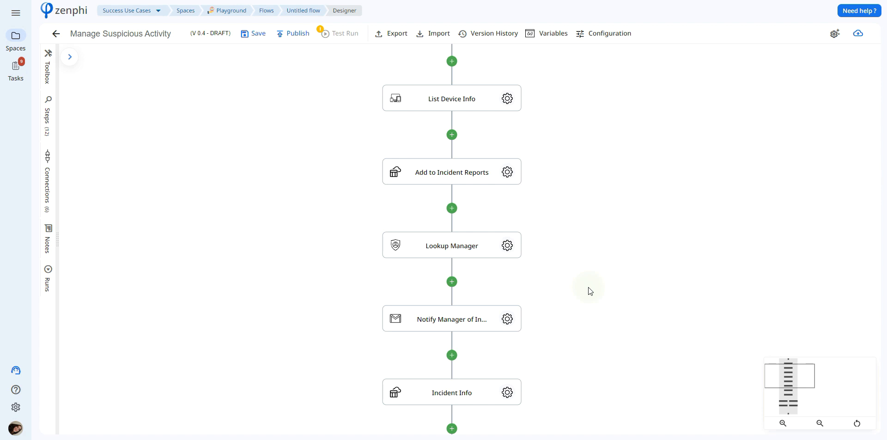
pyautogui.click(506, 247)
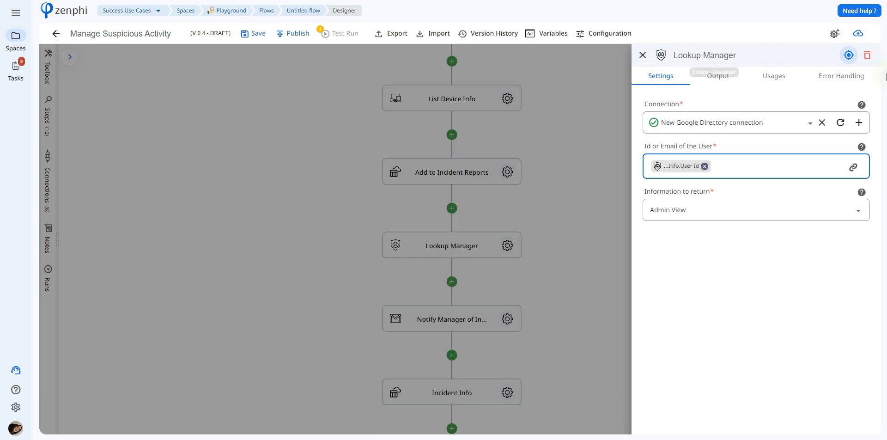
pyautogui.click(858, 169)
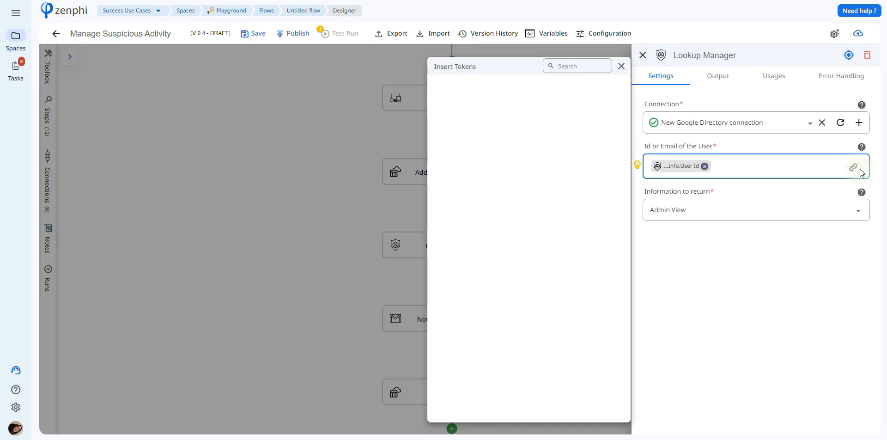
pyautogui.click(499, 372)
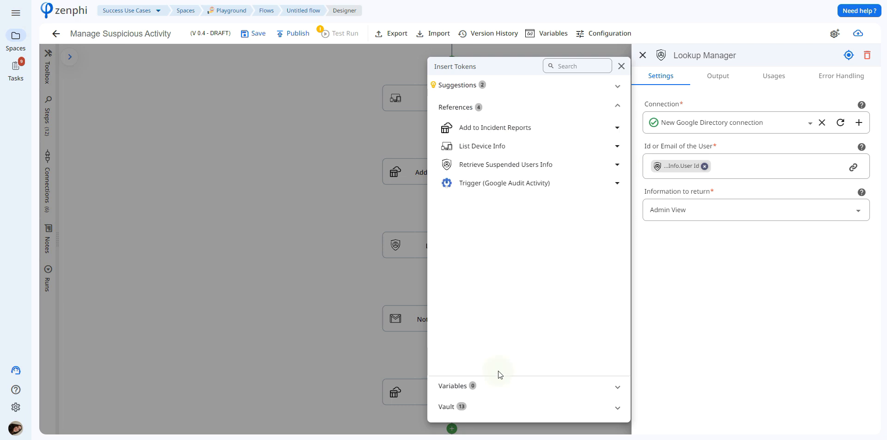
pyautogui.click(529, 165)
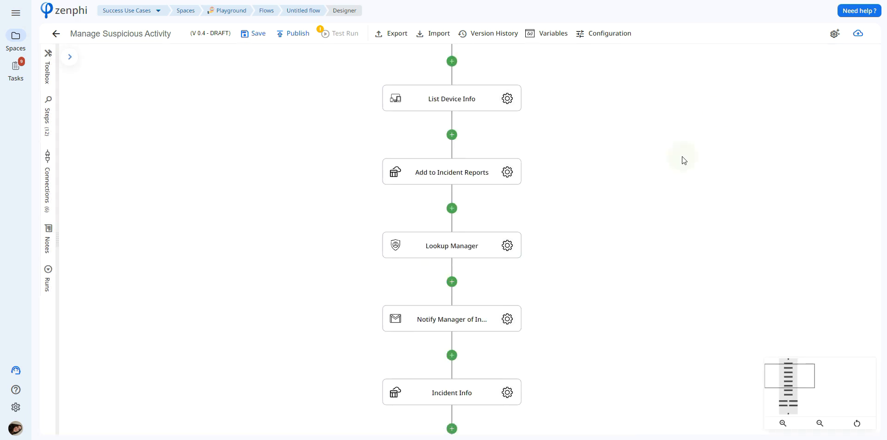
# - Open the Notify Manager of Investigation settings and check the Lookup Manager tokens available for the To recipient
pyautogui.click(510, 319)
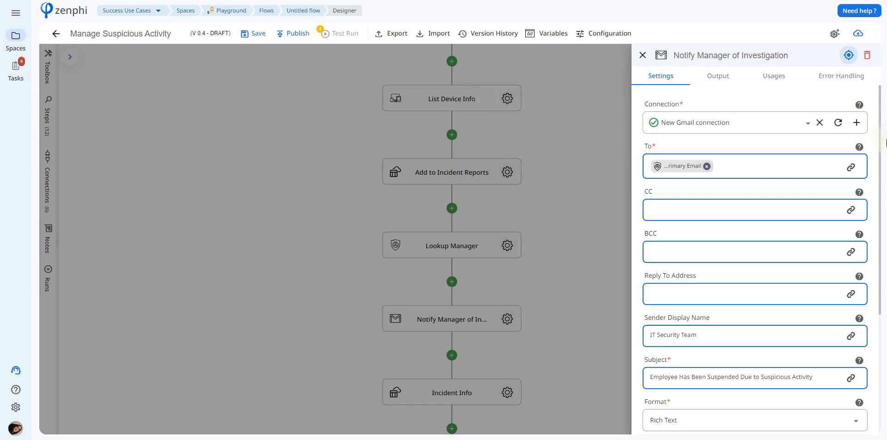
pyautogui.click(850, 166)
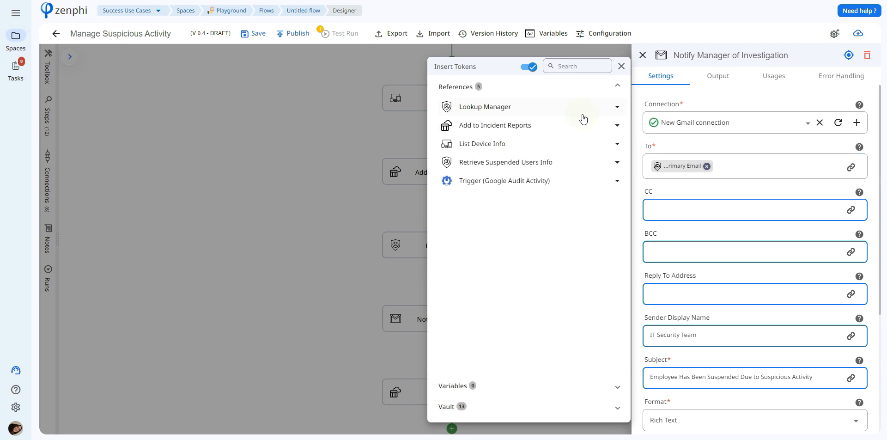
pyautogui.click(583, 114)
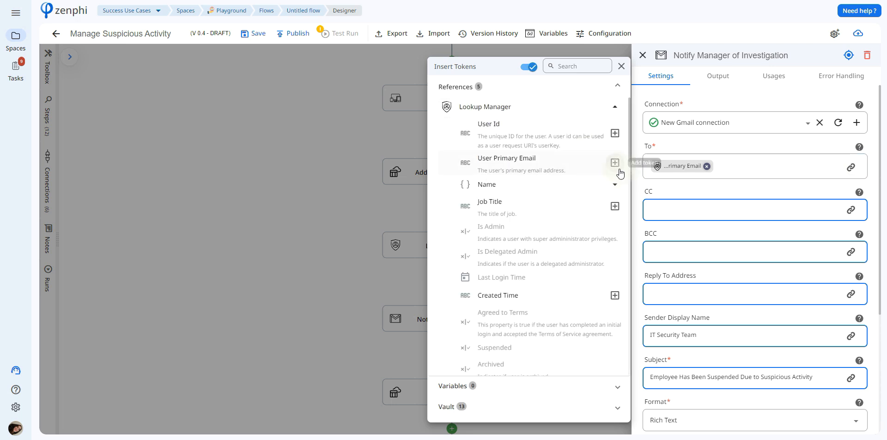
pyautogui.click(768, 181)
pyautogui.moveTo(884, 188); pyautogui.dragTo(883, 190)
pyautogui.click(883, 190)
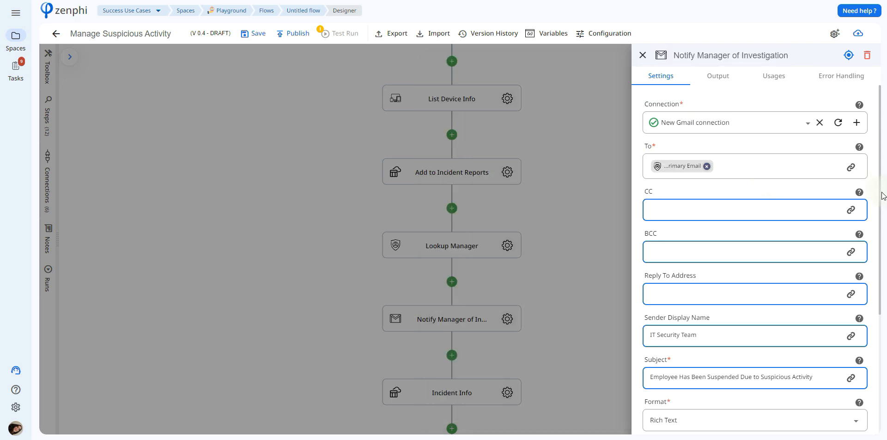
# - Read through the manager notification's sender name, subject and full email body, then close its settings
pyautogui.scroll(-4, 884, 233)
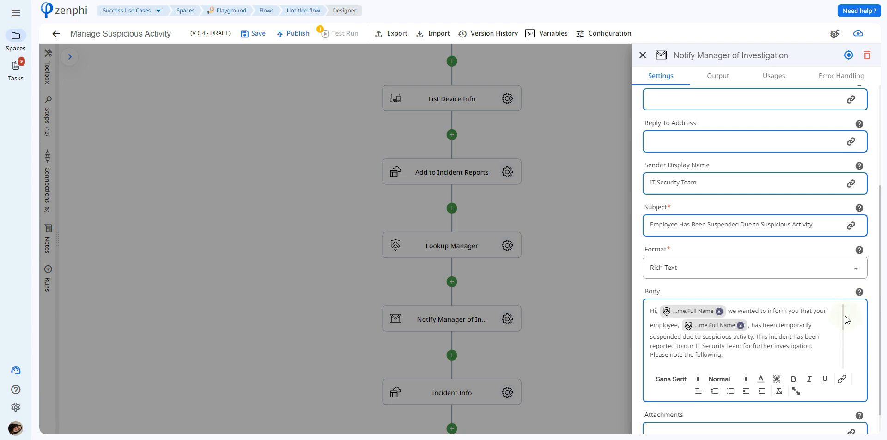
pyautogui.moveTo(845, 316); pyautogui.dragTo(850, 369)
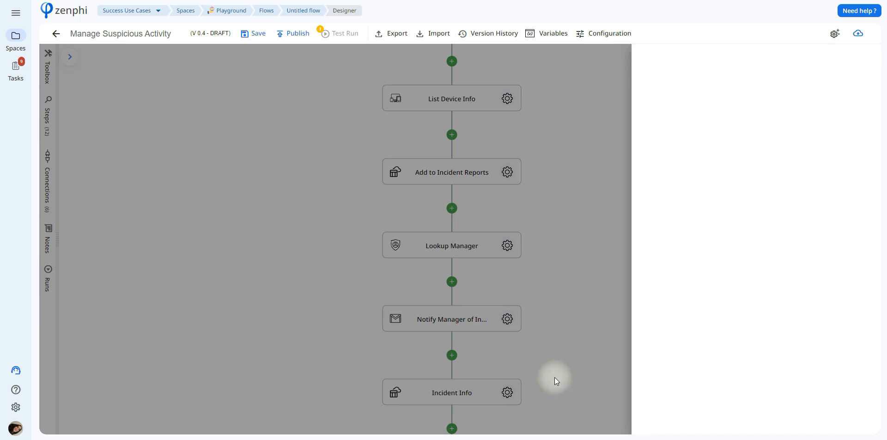
pyautogui.click(554, 377)
# - Open the Incident Info settings, review the table, record id and fields to return, and close them
pyautogui.scroll(-3, 541, 290)
pyautogui.click(504, 282)
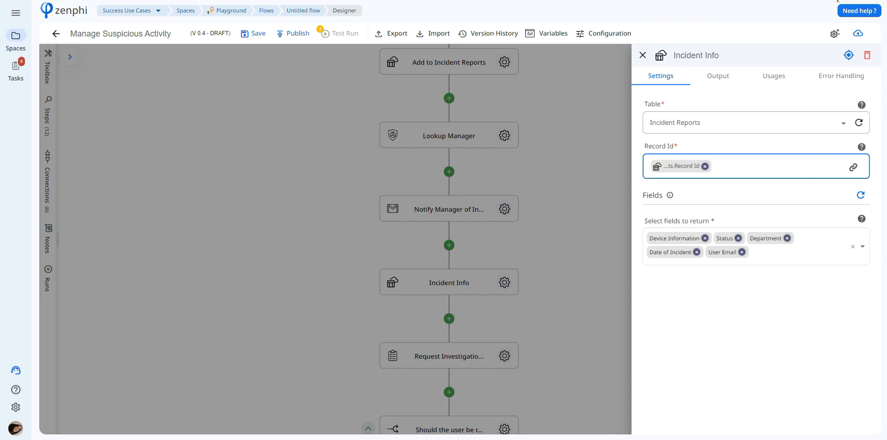
pyautogui.click(826, 229)
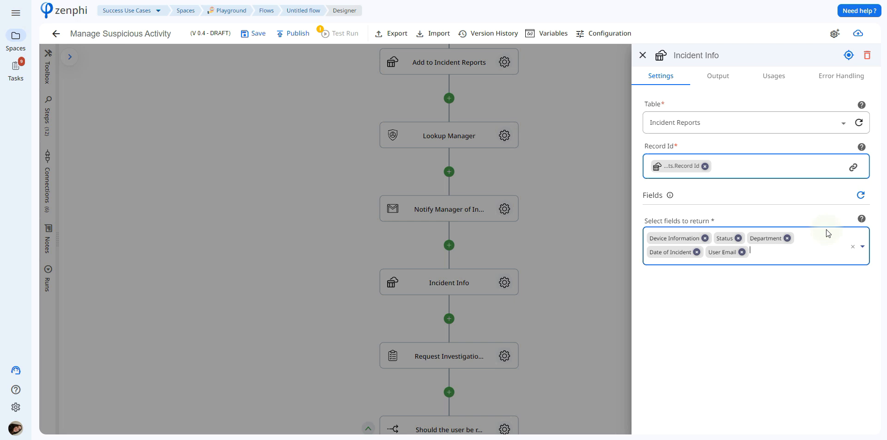
pyautogui.click(564, 271)
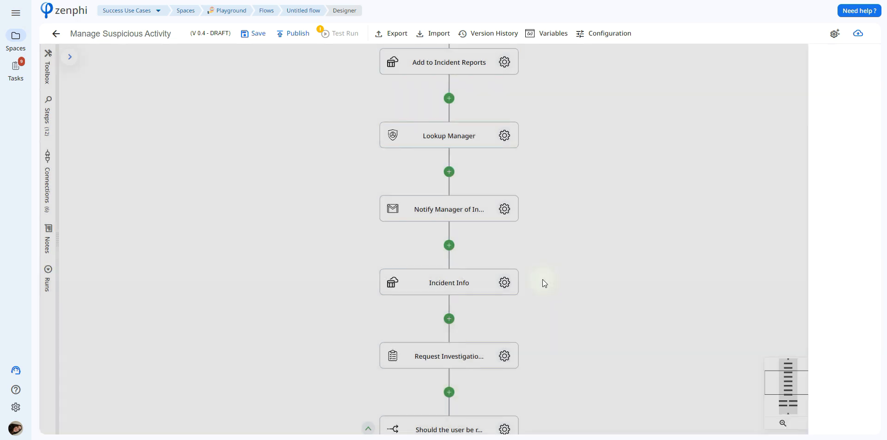
# - Open the Request Investigation from IT settings and review the task name, description, outcomes, assignee and email content
pyautogui.scroll(-3, 542, 279)
pyautogui.click(501, 290)
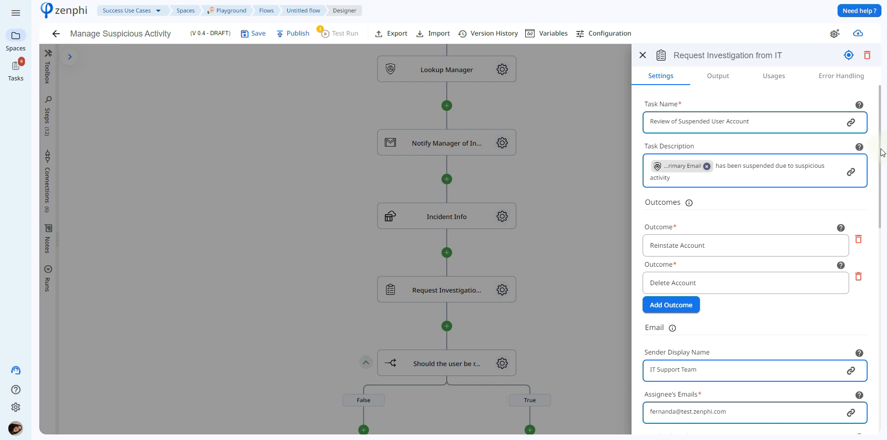
pyautogui.scroll(-1, 882, 160)
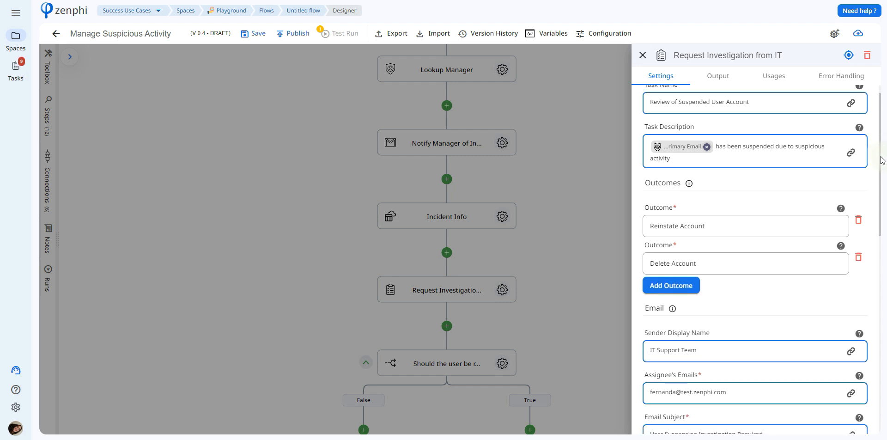
pyautogui.moveTo(883, 160); pyautogui.dragTo(886, 265)
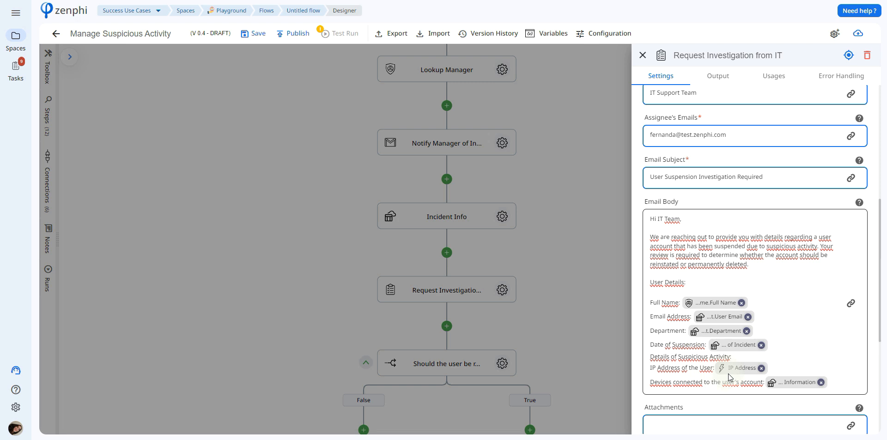
# - Examine the Google Audit Activity trigger's tokens available for the investigation email body, then close the settings
pyautogui.moveTo(730, 377)
pyautogui.click(851, 306)
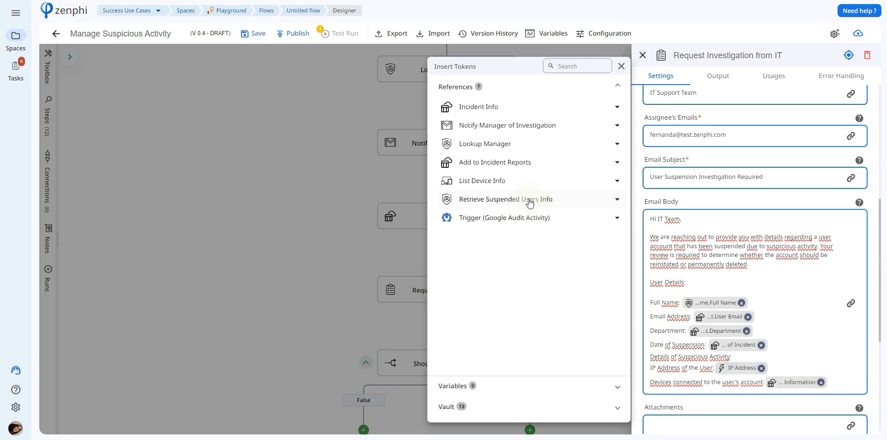
pyautogui.click(468, 219)
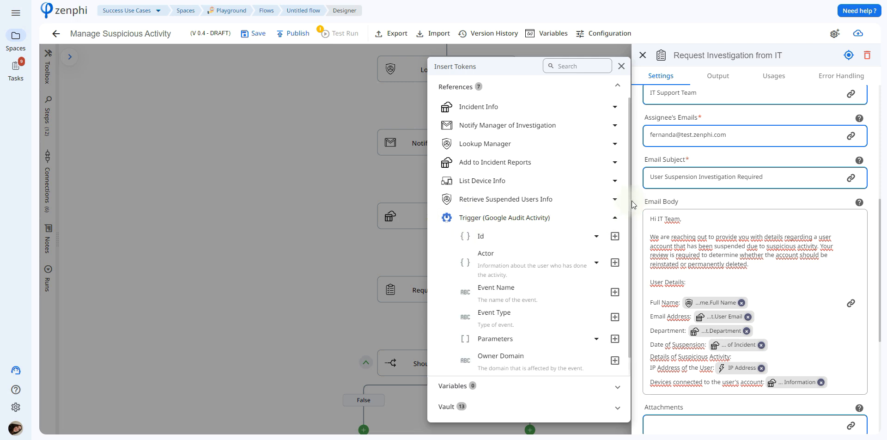
pyautogui.scroll(-1, 629, 200)
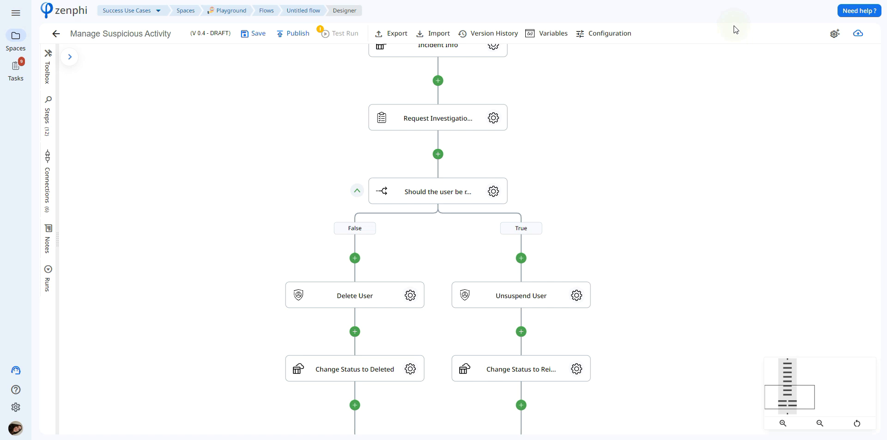
# - Examine the reinstatement condition and the Request Investigation from IT tokens available for it, then close the condition and its settings
pyautogui.click(505, 196)
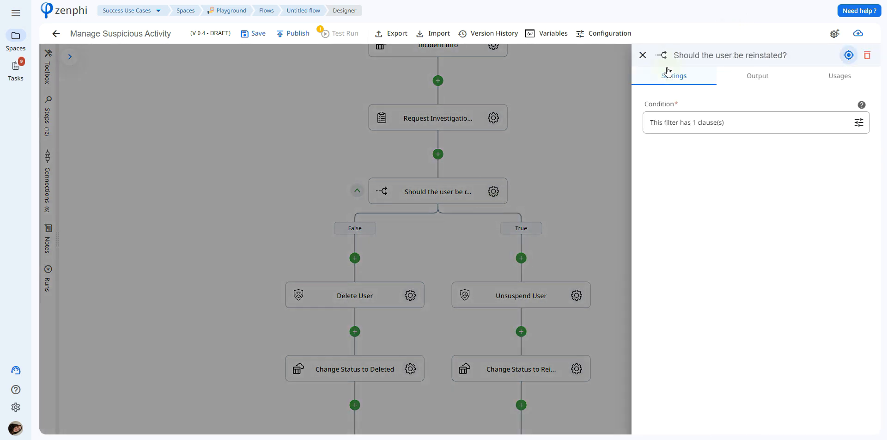
pyautogui.click(858, 122)
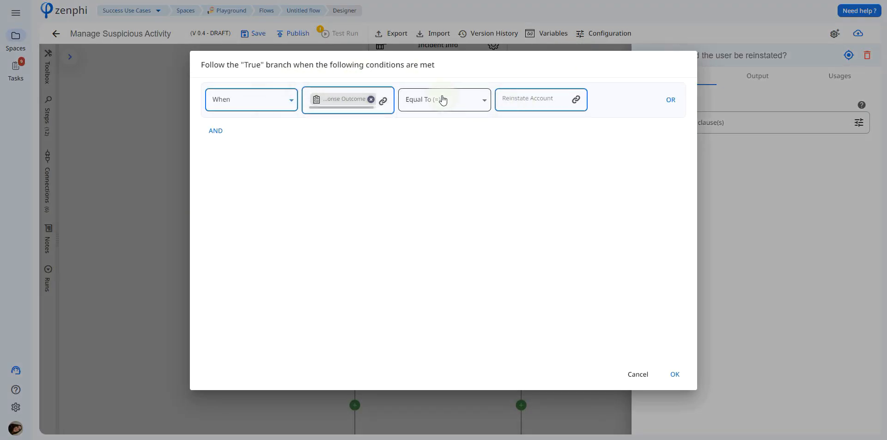
pyautogui.click(386, 100)
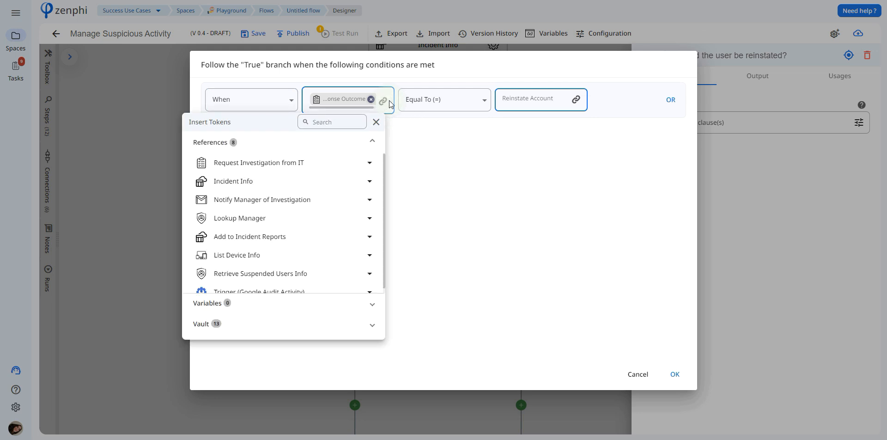
pyautogui.click(311, 166)
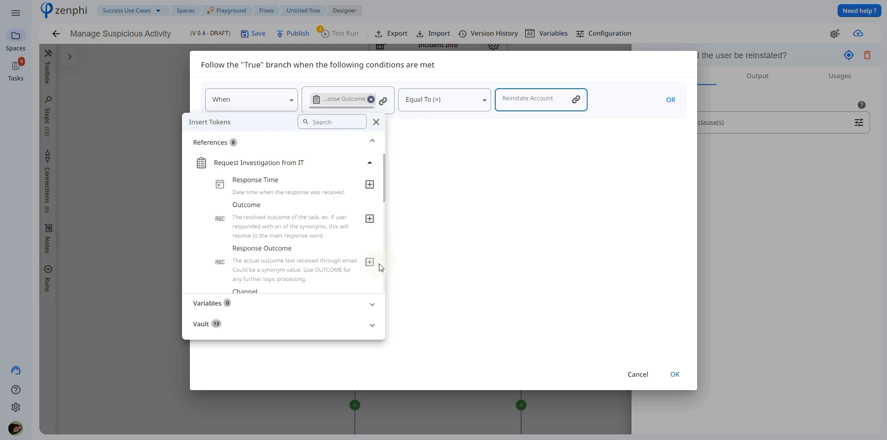
pyautogui.click(444, 151)
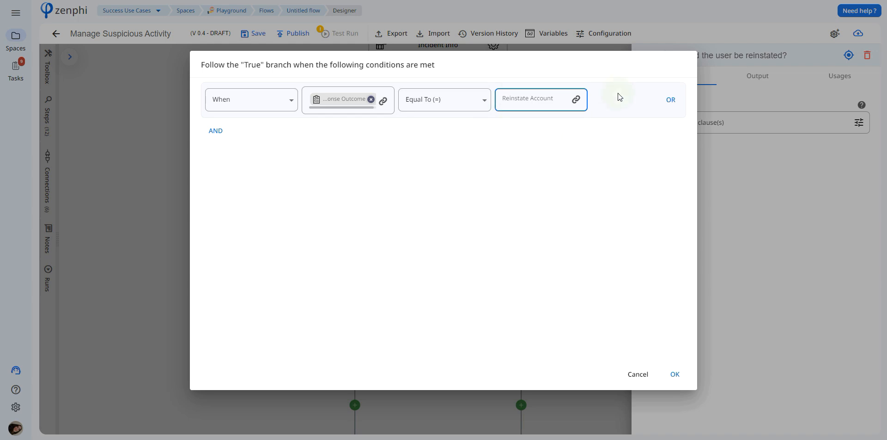
pyautogui.click(675, 375)
pyautogui.click(606, 299)
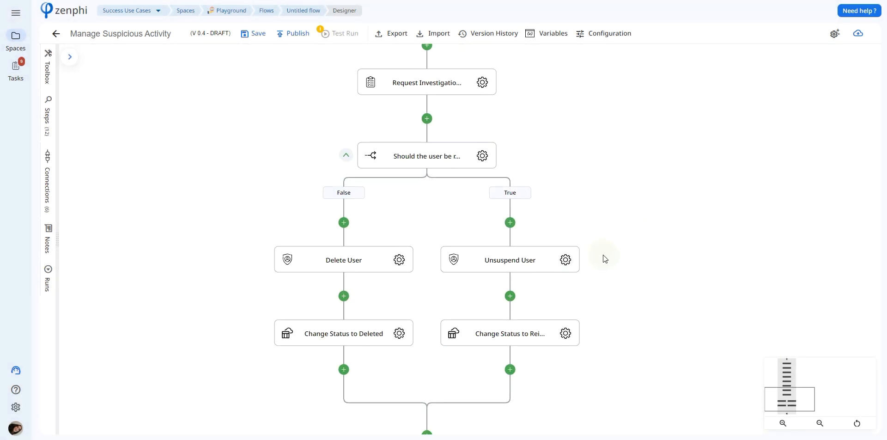
# - Open the Unsuspend User settings and check the Retrieve Suspended Users Info tokens available for the user's id or email
pyautogui.click(565, 260)
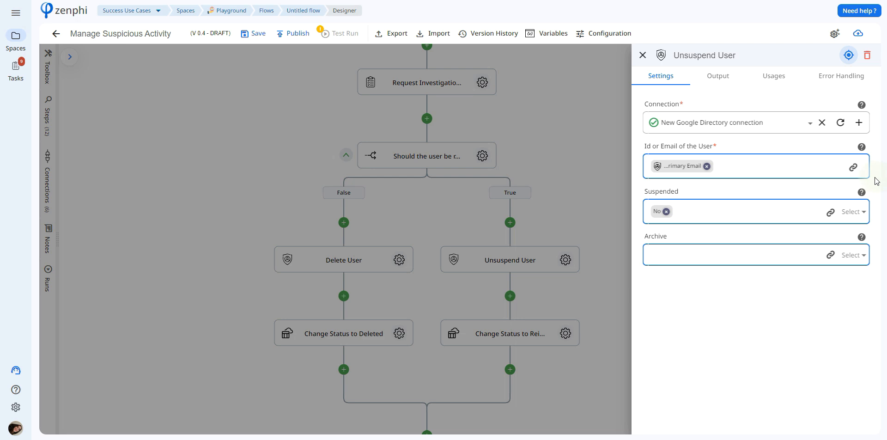
pyautogui.click(854, 167)
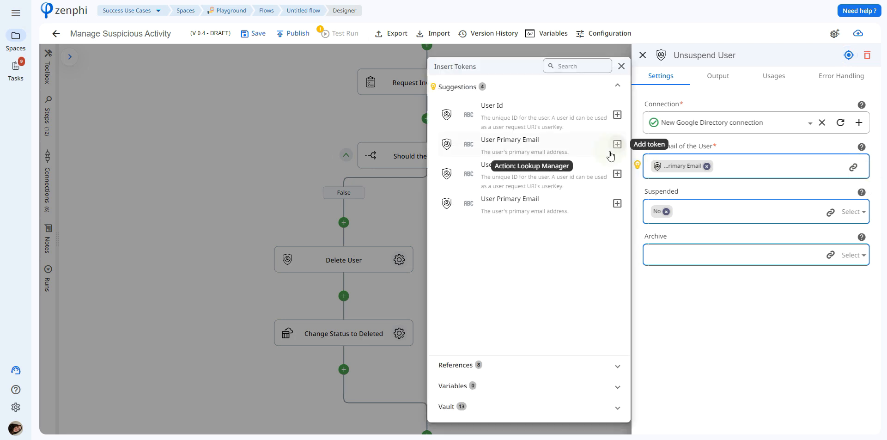
pyautogui.click(494, 370)
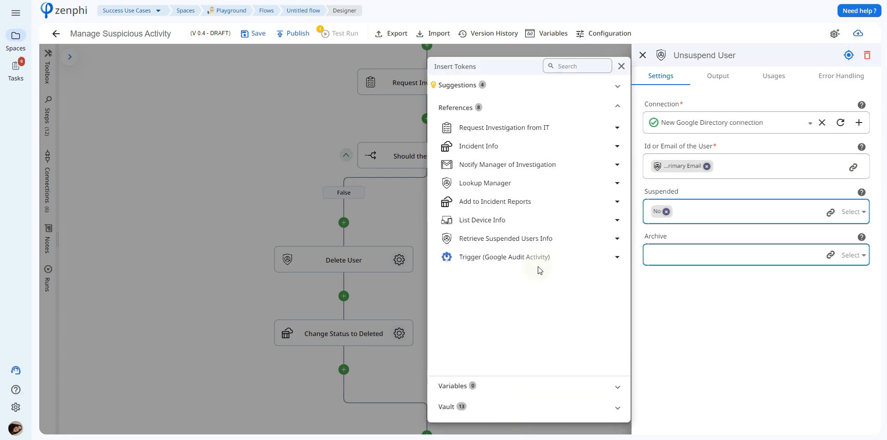
pyautogui.click(536, 239)
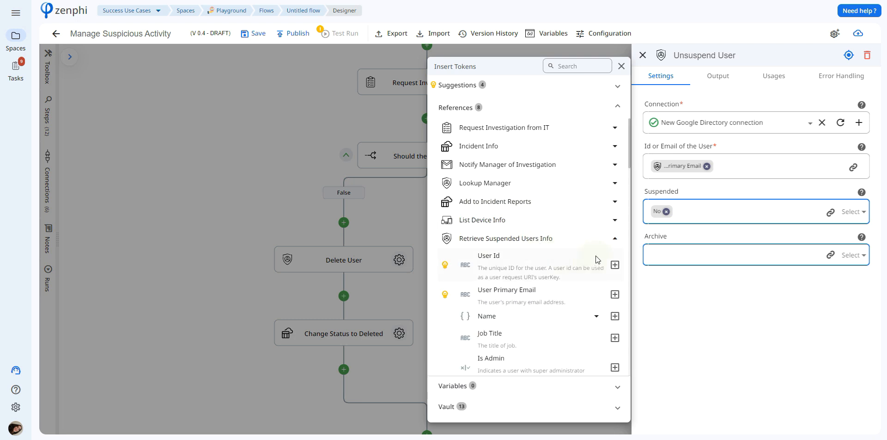
pyautogui.click(615, 294)
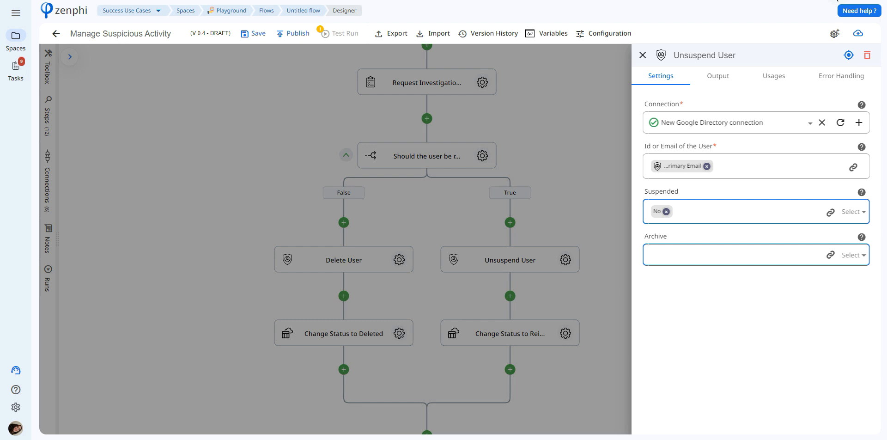
# - Open the Change Status to Reinstated settings, check the suggested Record Id tokens and Status value, and close them
pyautogui.click(561, 337)
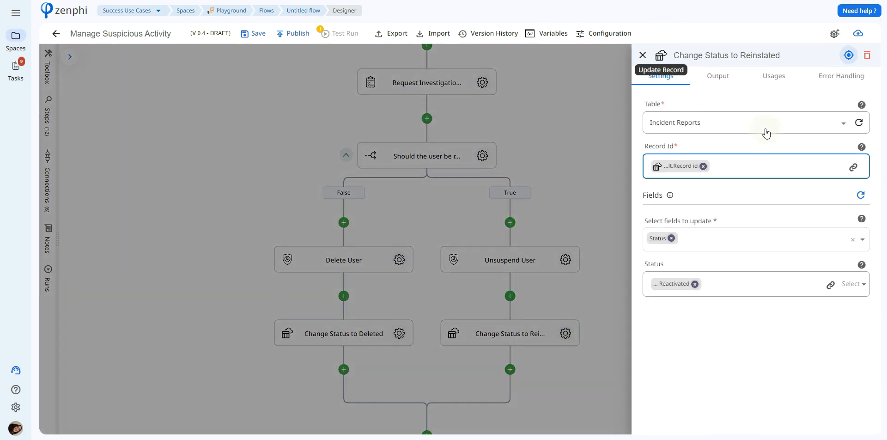
pyautogui.click(852, 167)
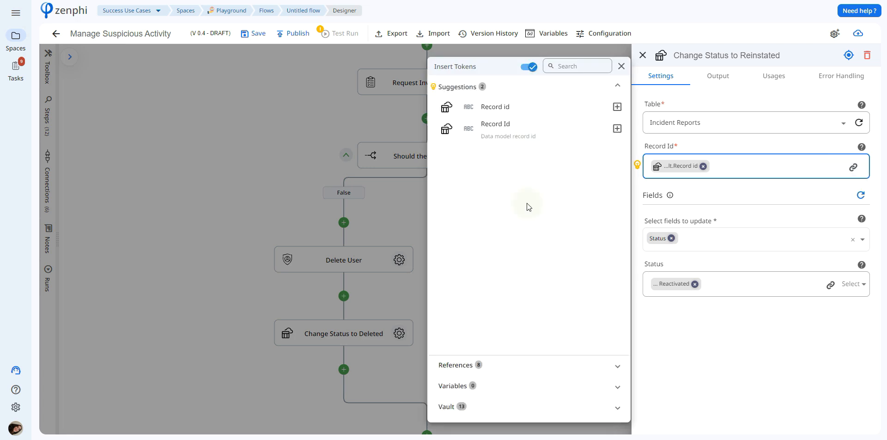
pyautogui.click(758, 234)
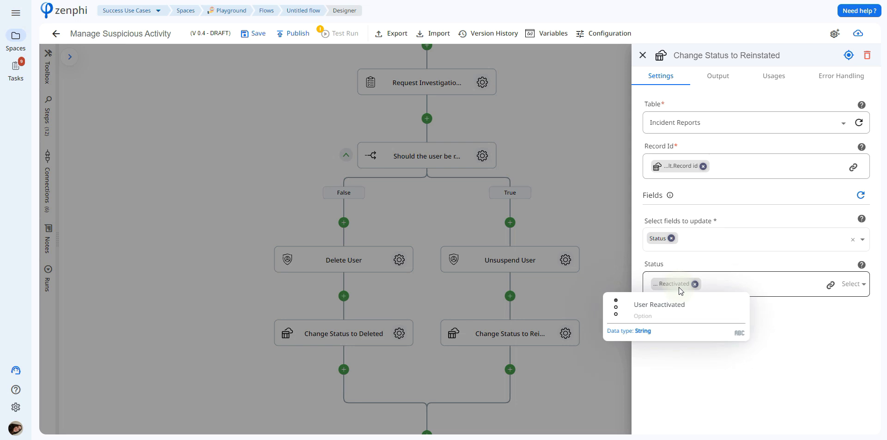
pyautogui.click(457, 229)
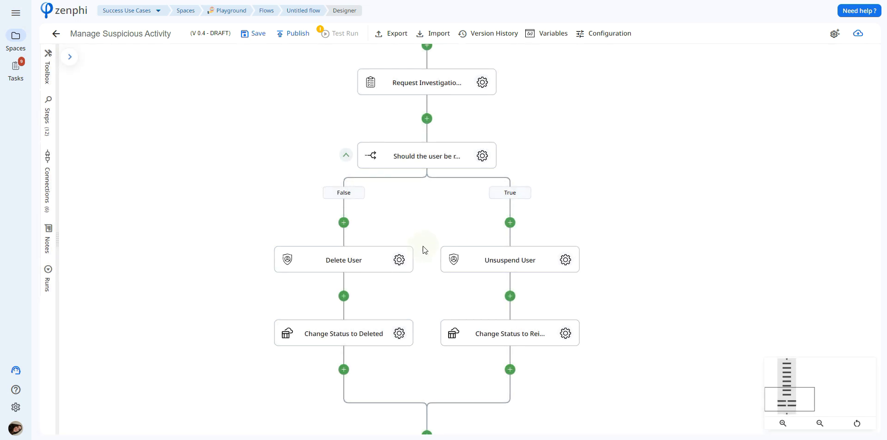
# - Review the Delete User and Change Status to Deleted settings in the False branch, then close them
pyautogui.click(399, 259)
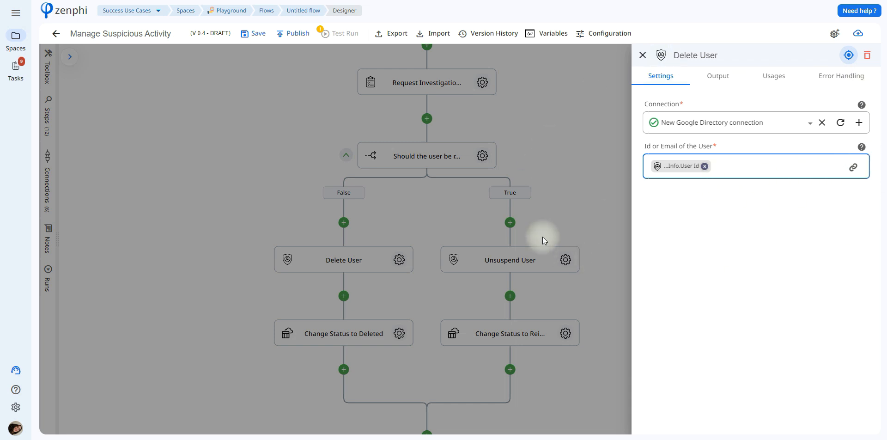
pyautogui.click(398, 259)
pyautogui.click(402, 337)
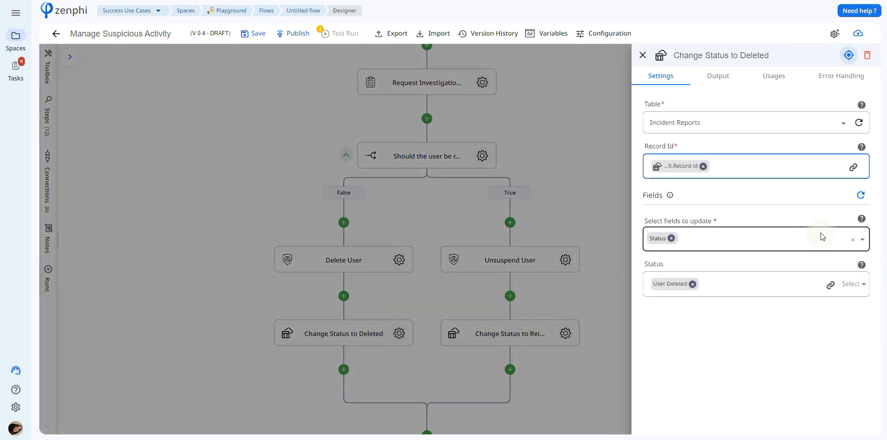
pyautogui.click(555, 110)
pyautogui.scroll(-3, 656, 194)
pyautogui.scroll(3, 642, 134)
pyautogui.scroll(10, 642, 138)
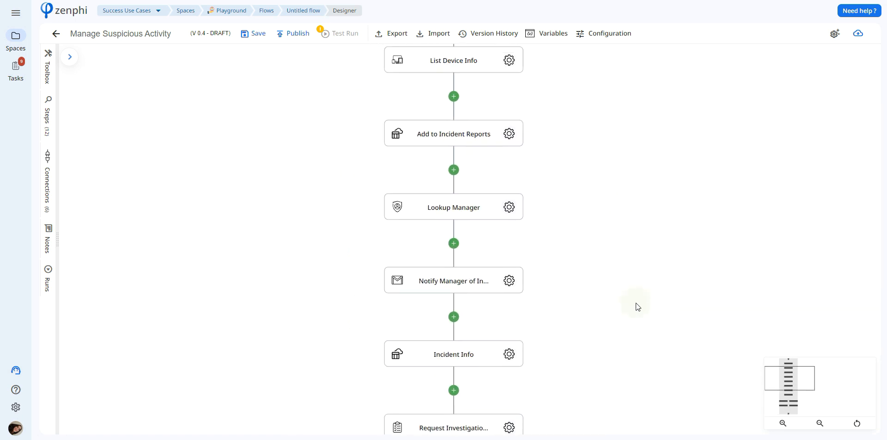